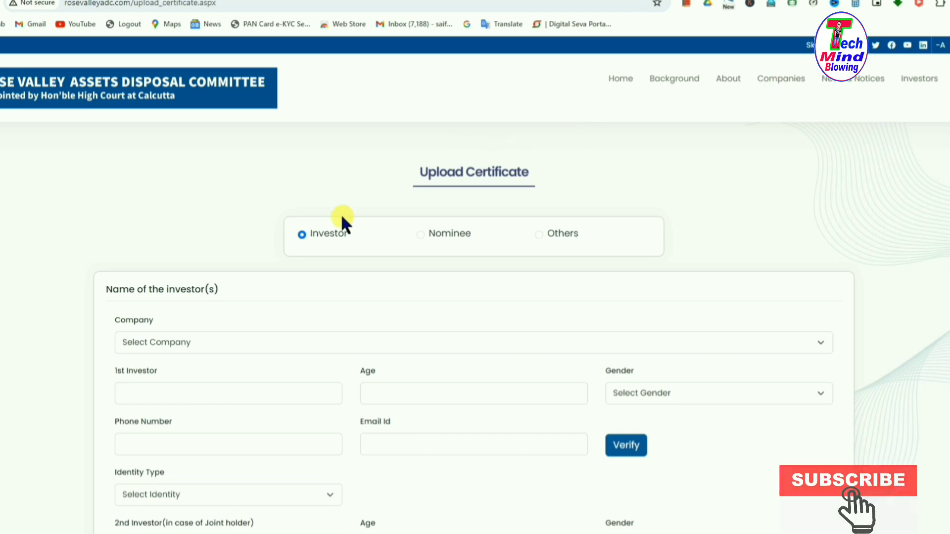
- Continue from the end of the investor certificate form to the document upload stage
scroll(314, 267, "down", 10)
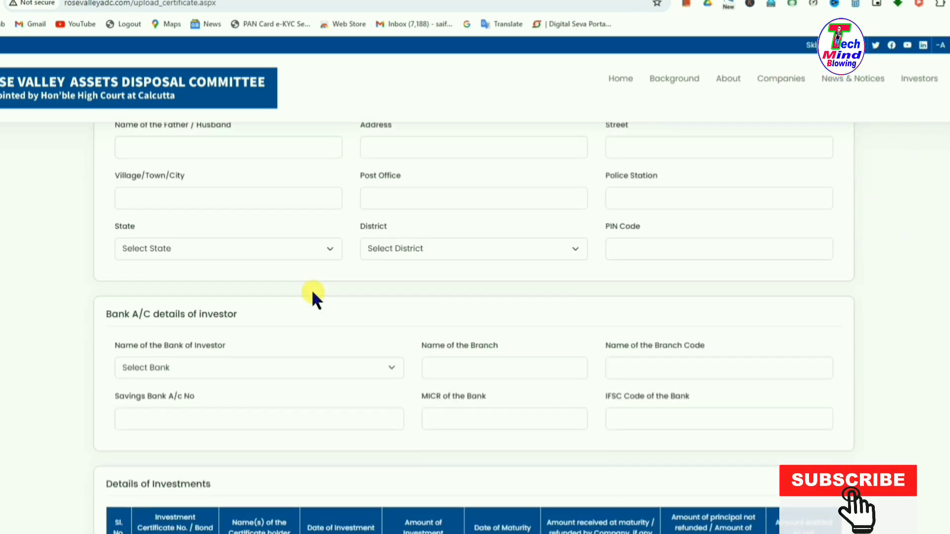
scroll(312, 300, "down", 3)
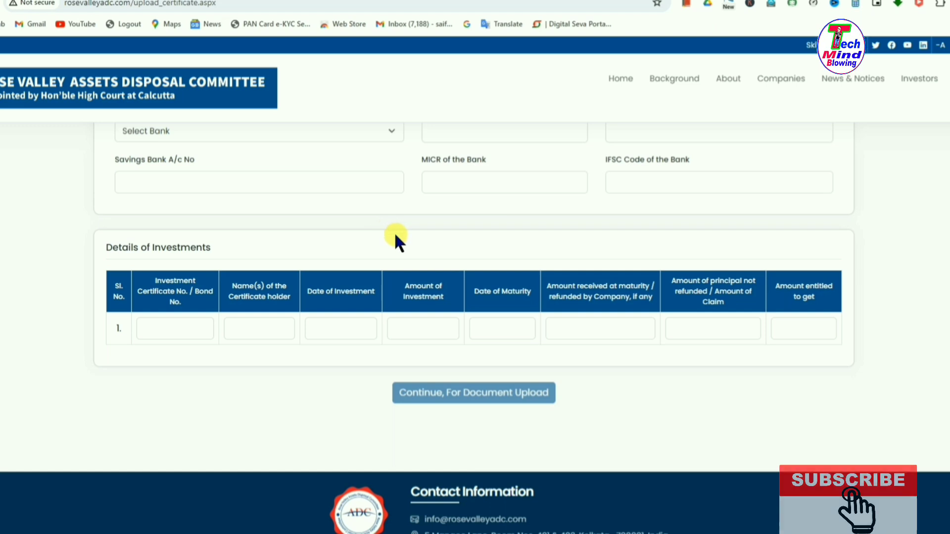
left_click(533, 397)
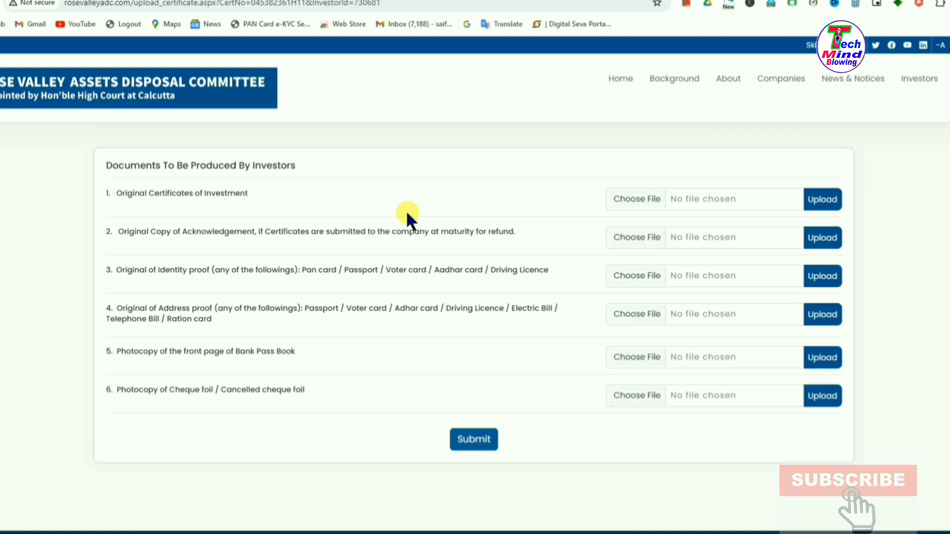
- Upload S CER.jpg for both the original certificates of investment and the original copy of acknowledgement
left_click(636, 200)
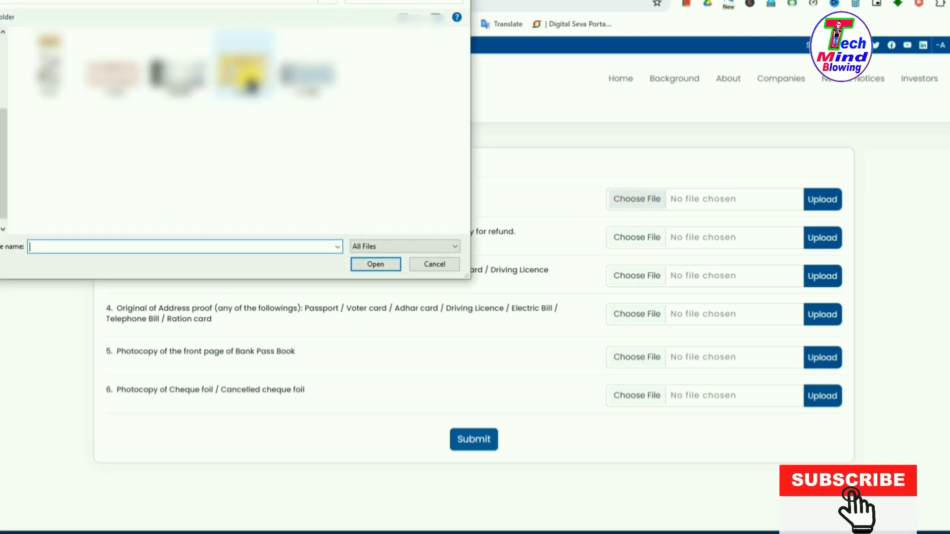
left_click(250, 84)
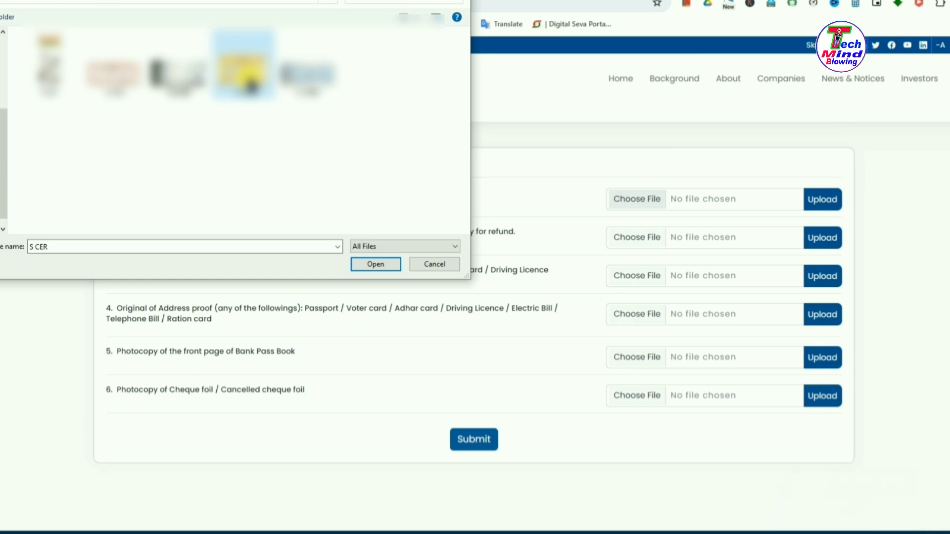
left_click(374, 268)
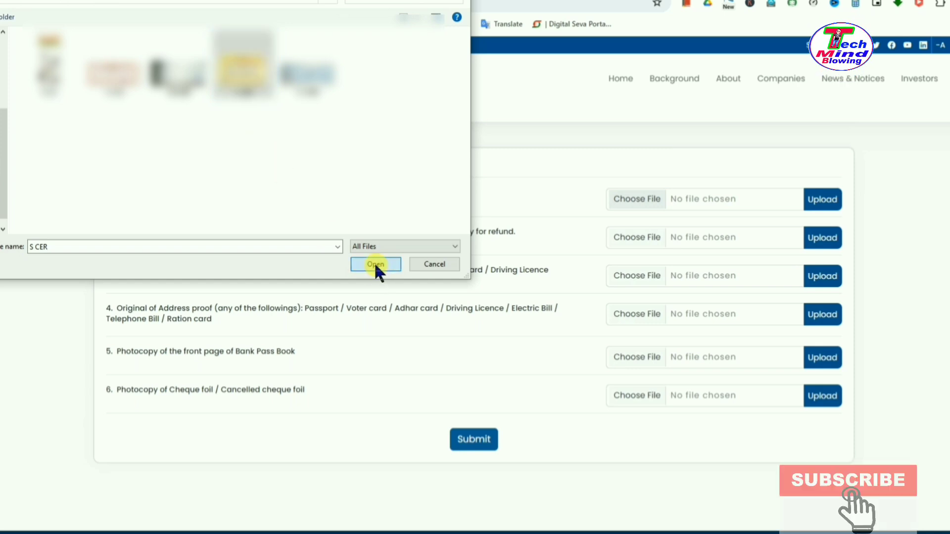
left_click(823, 200)
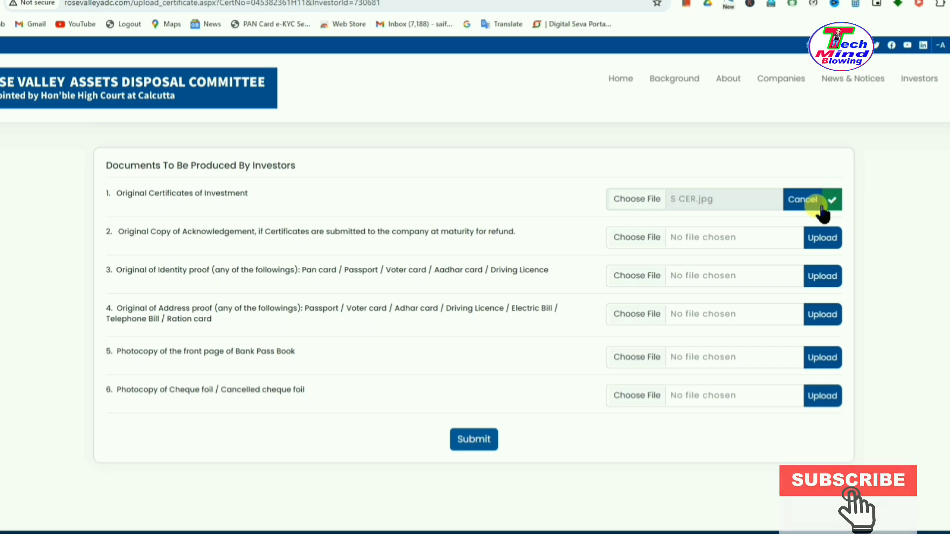
left_click(638, 237)
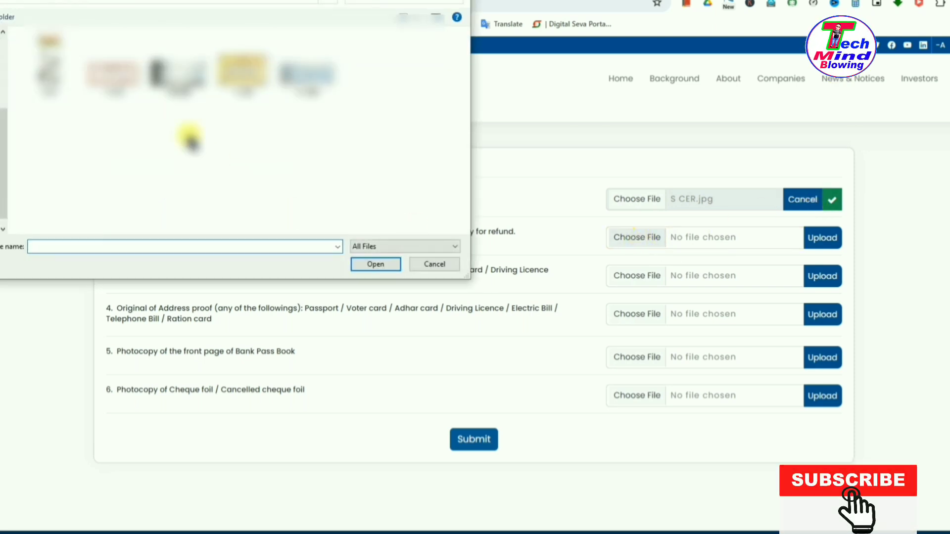
left_click(243, 72)
left_click(376, 264)
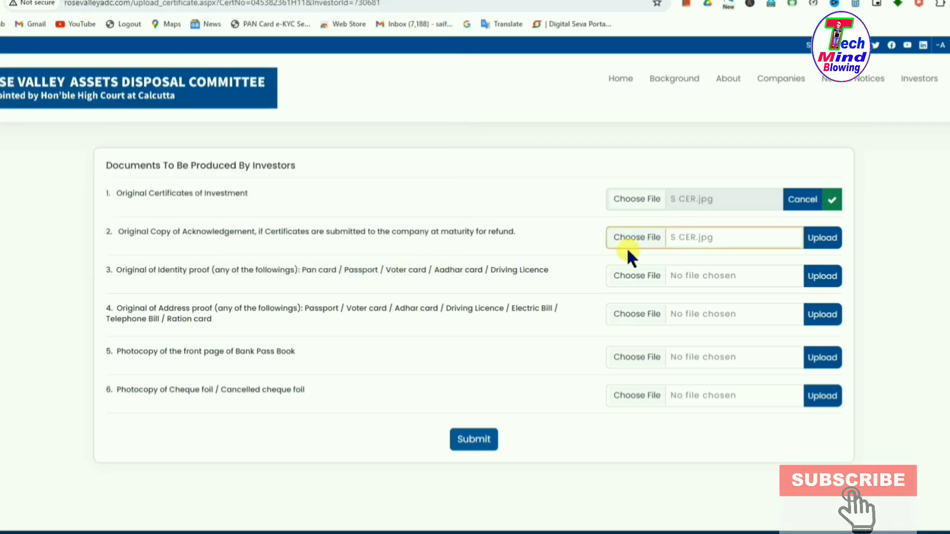
left_click(819, 239)
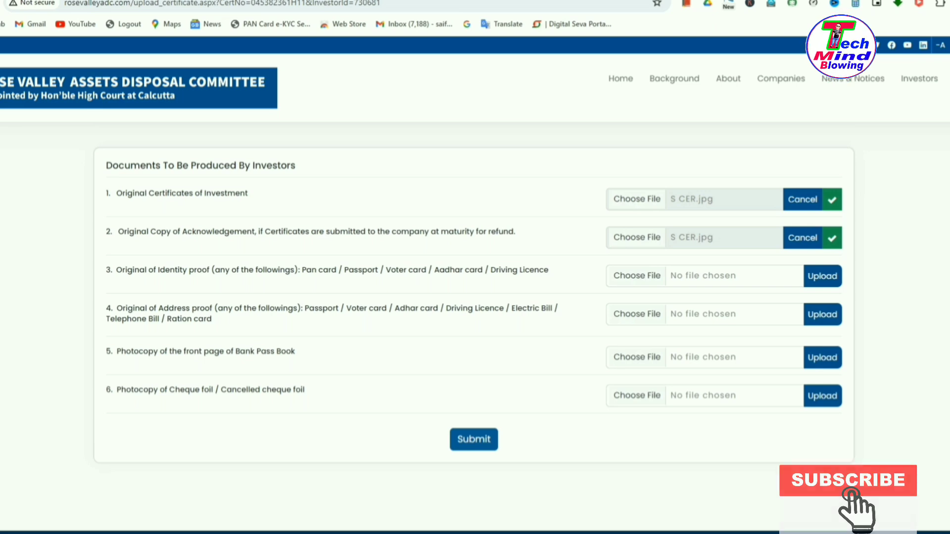
left_click(946, 533)
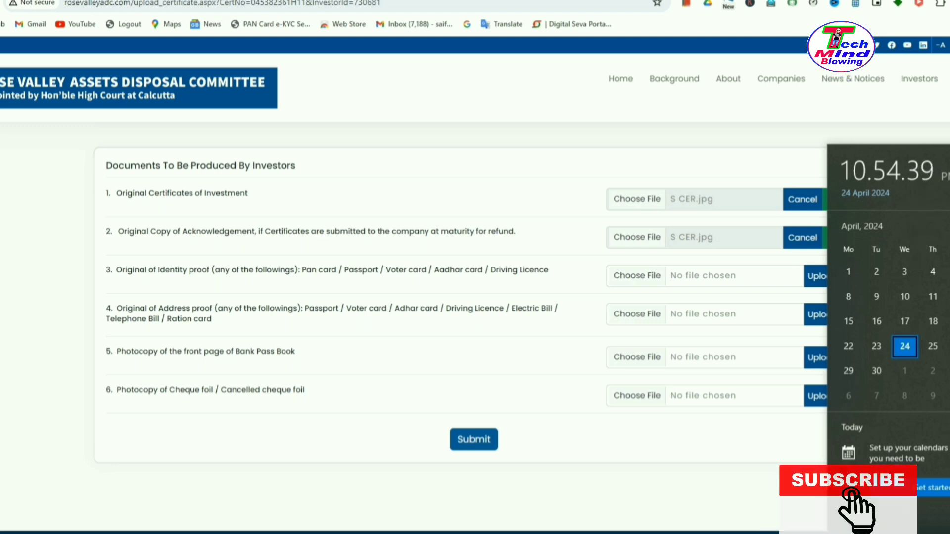
left_click(946, 532)
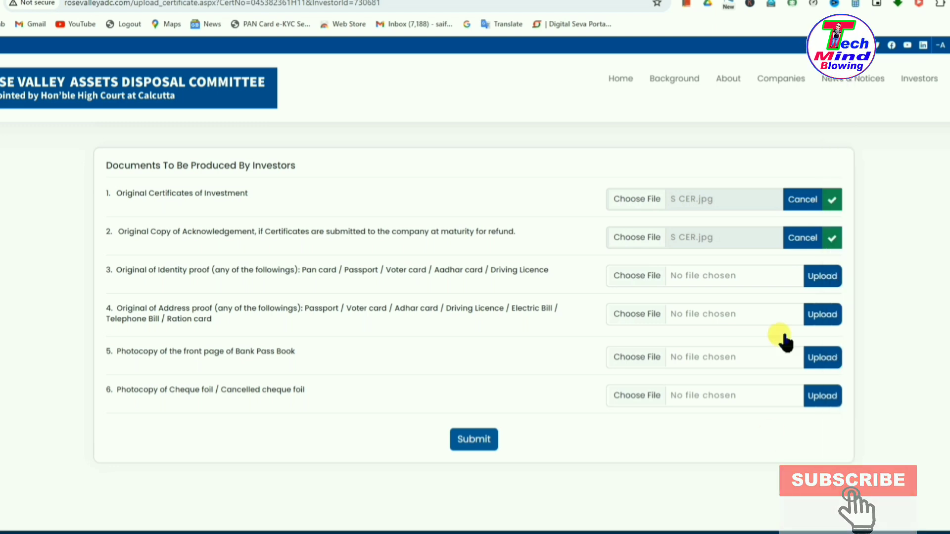
- Upload S AA.jpg for both the original identity proof and the original address proof
left_click(656, 275)
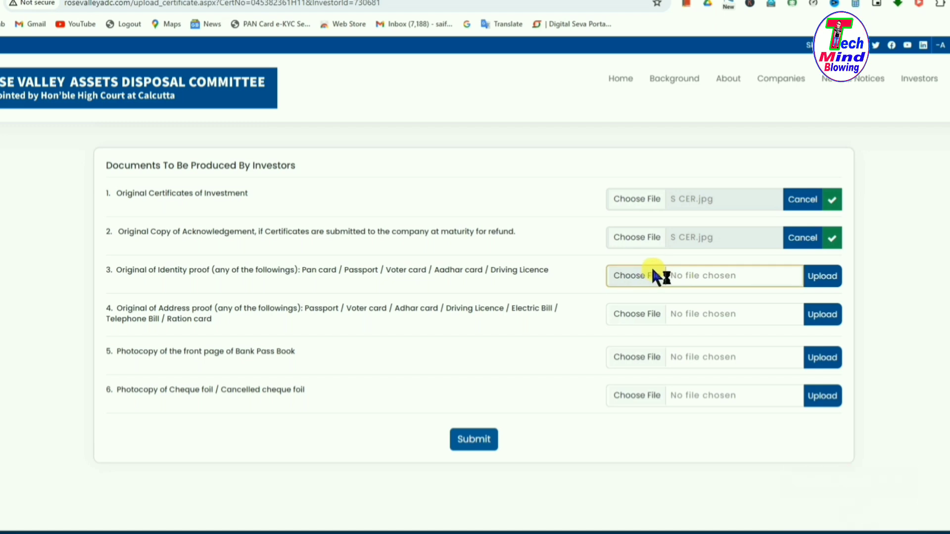
left_click(49, 69)
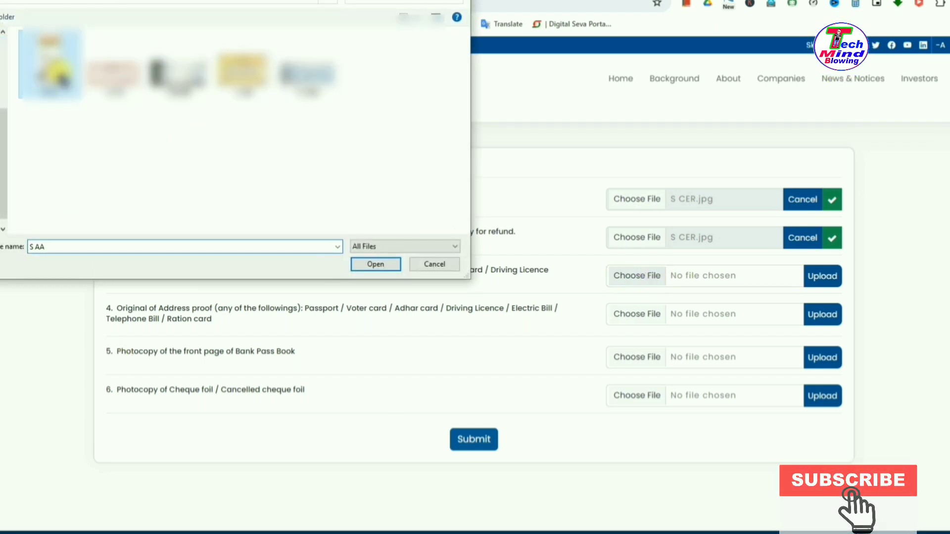
left_click(379, 266)
left_click(826, 280)
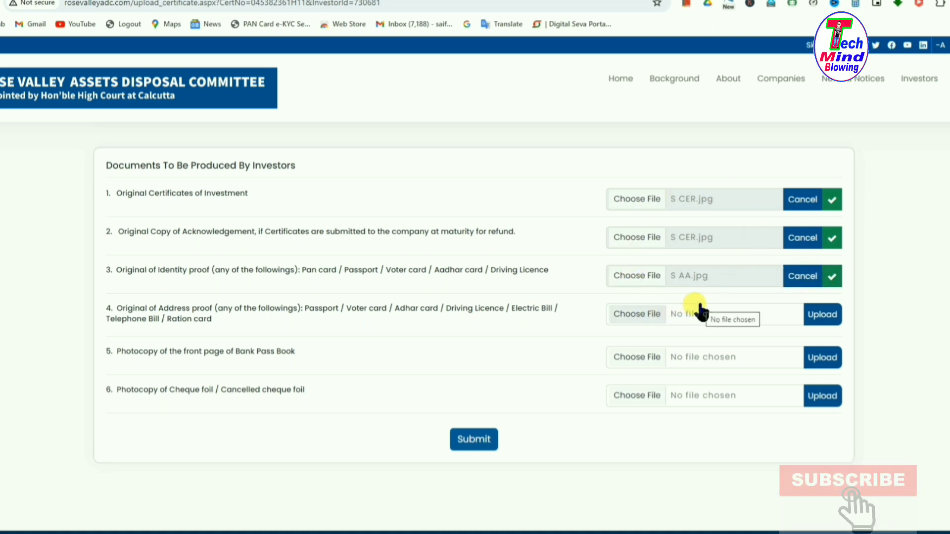
left_click(642, 314)
left_click(51, 67)
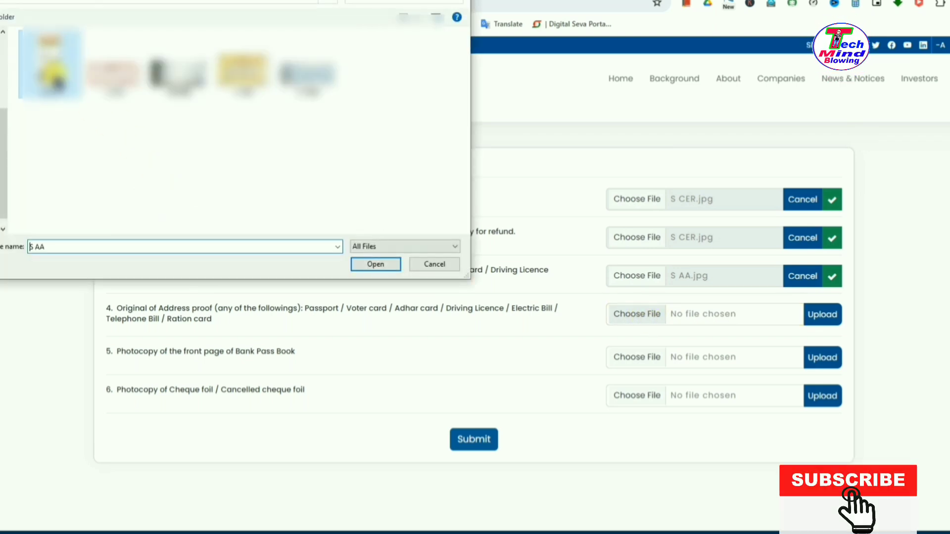
left_click(375, 265)
left_click(823, 318)
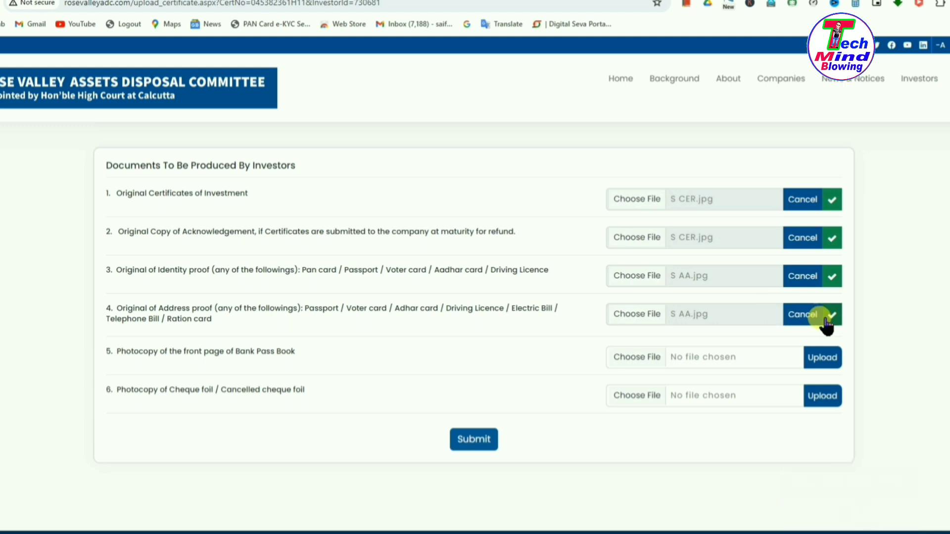
- Upload S BANK.jpg for the bank pass book front page and S CHEK.jpg for the cheque foil
left_click(646, 356)
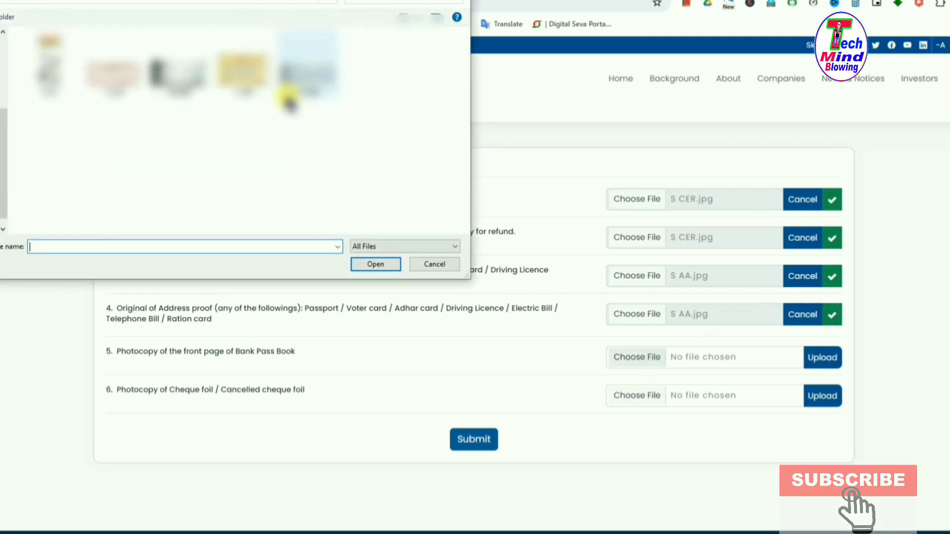
left_click(188, 95)
left_click(377, 265)
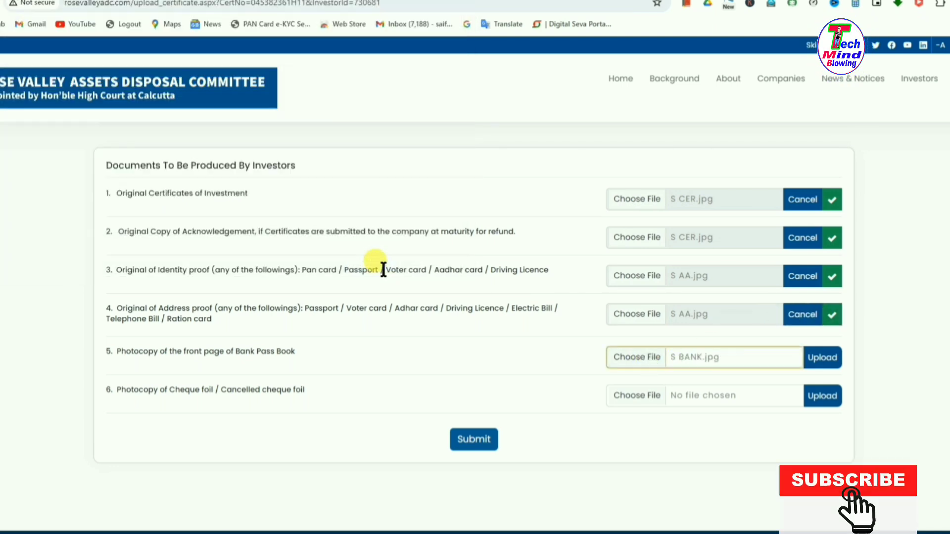
left_click(824, 358)
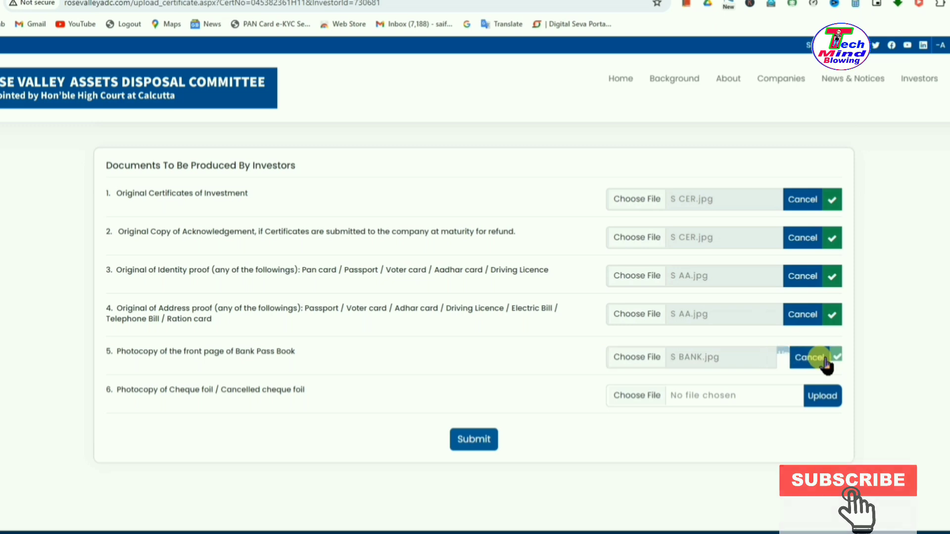
left_click(652, 396)
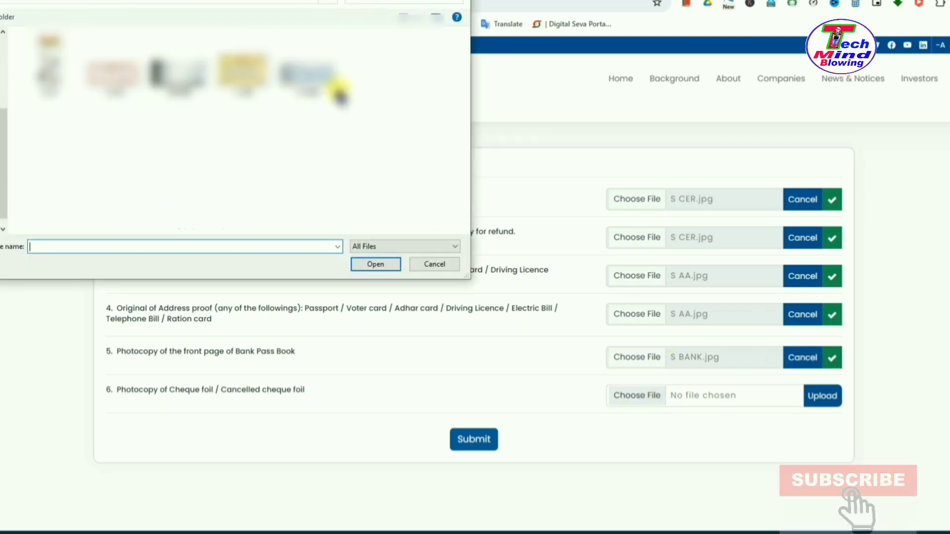
left_click(332, 91)
left_click(377, 264)
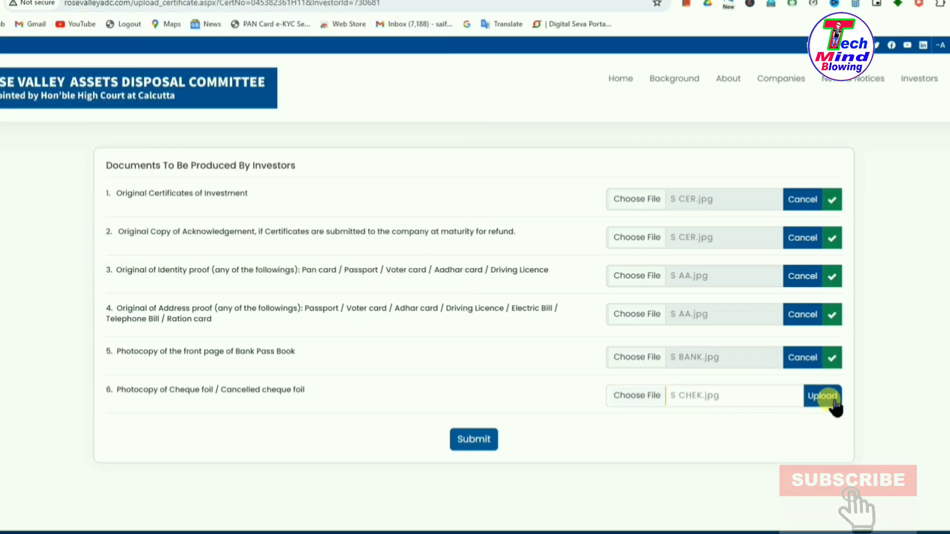
left_click(833, 402)
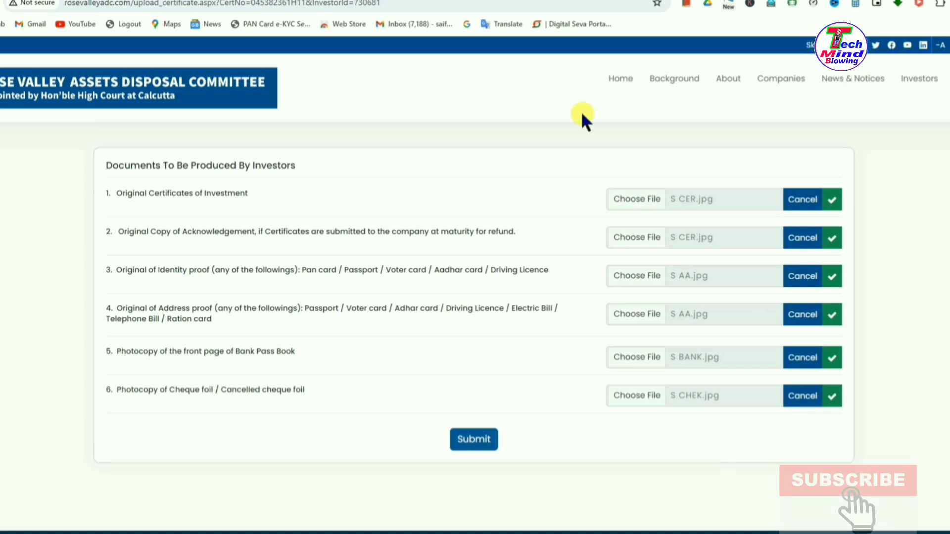
- Try to submit the six uploaded investor documents and dismiss the site's alert
left_click(474, 440)
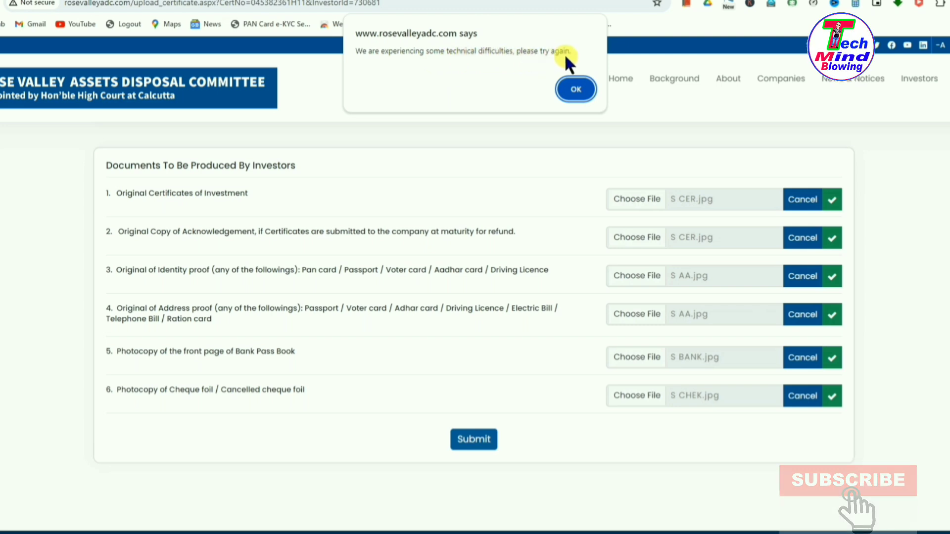
left_click(577, 90)
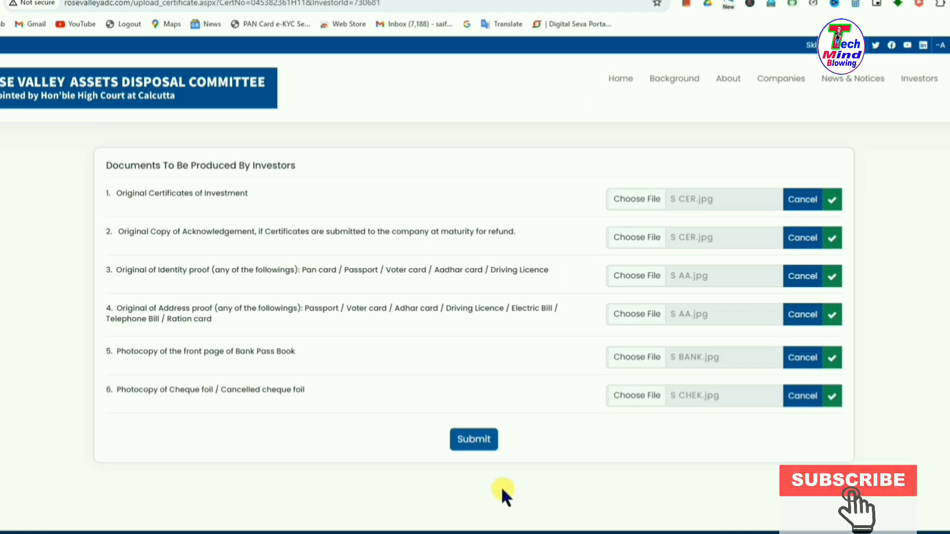